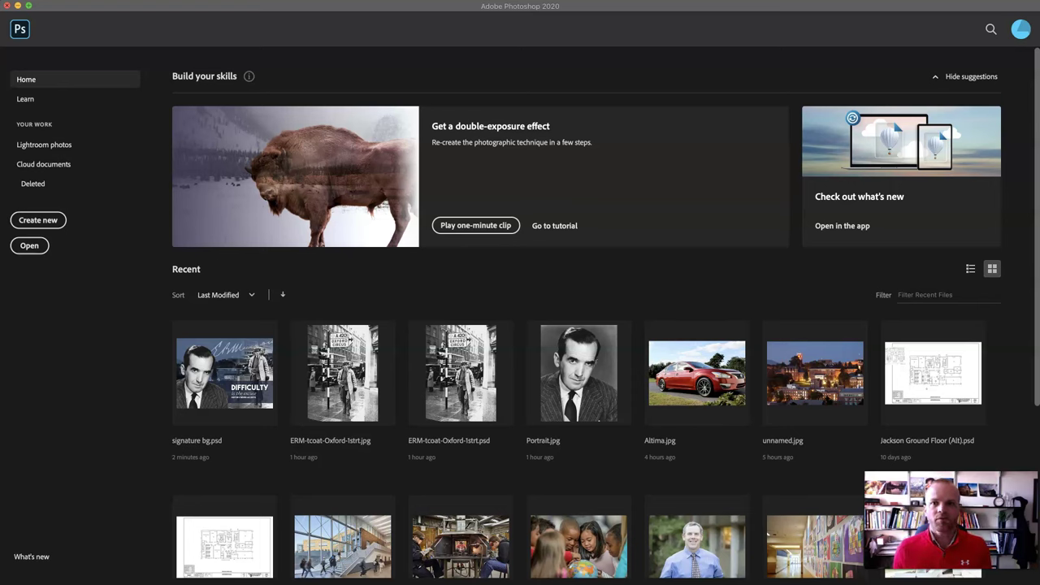
- Create a new document from the Print > Letter preset, landscape, 11 × 8.5 in at 150 ppi
left_click(45, 221)
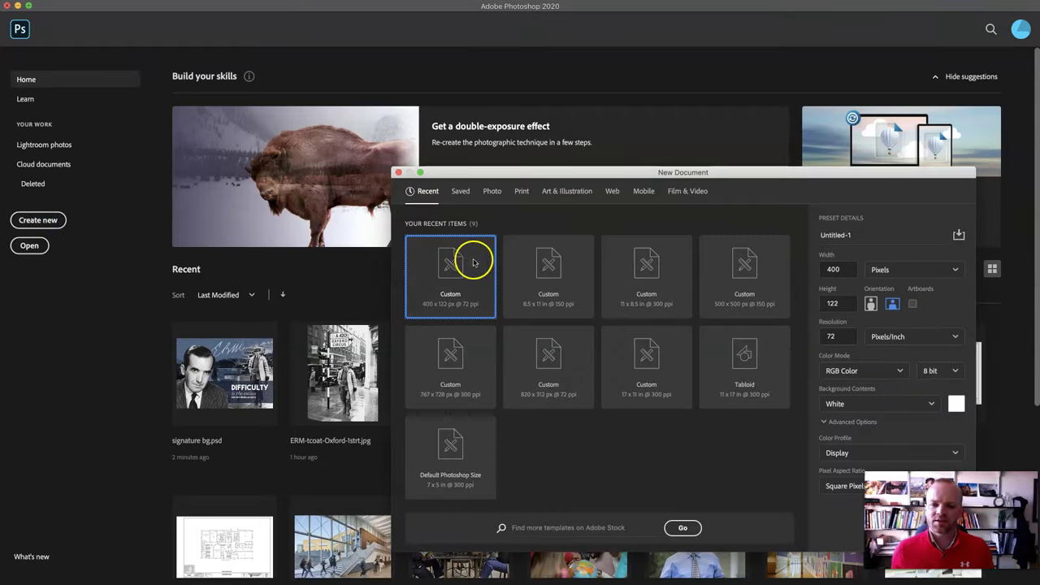
left_click(521, 192)
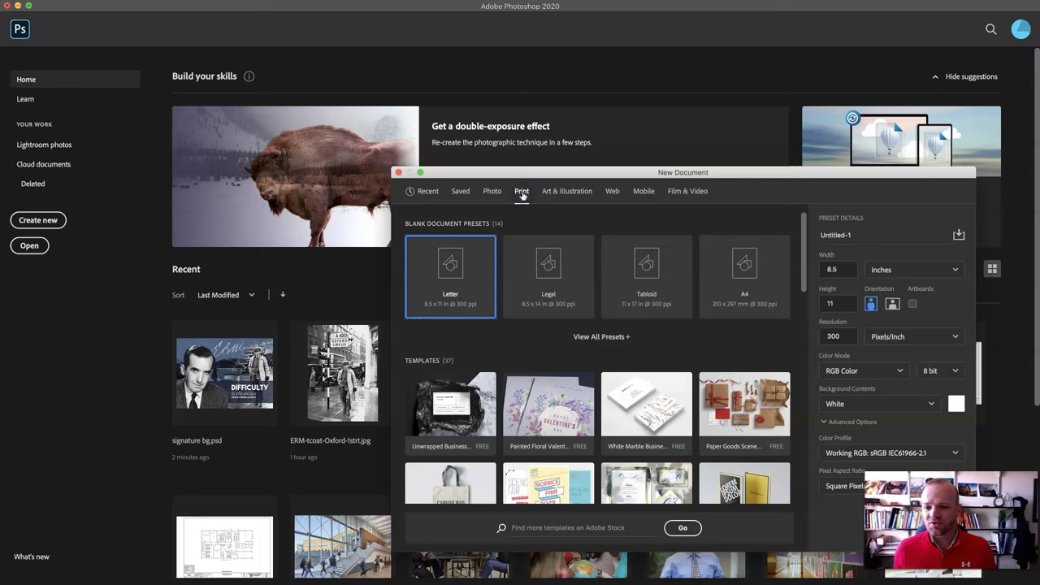
left_click(465, 281)
left_click(892, 303)
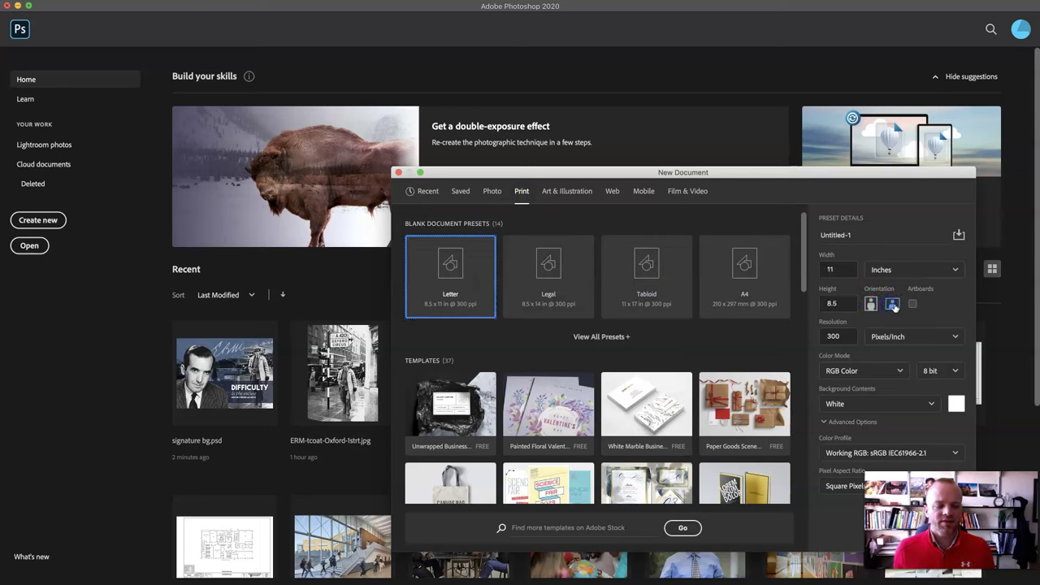
left_click(833, 339)
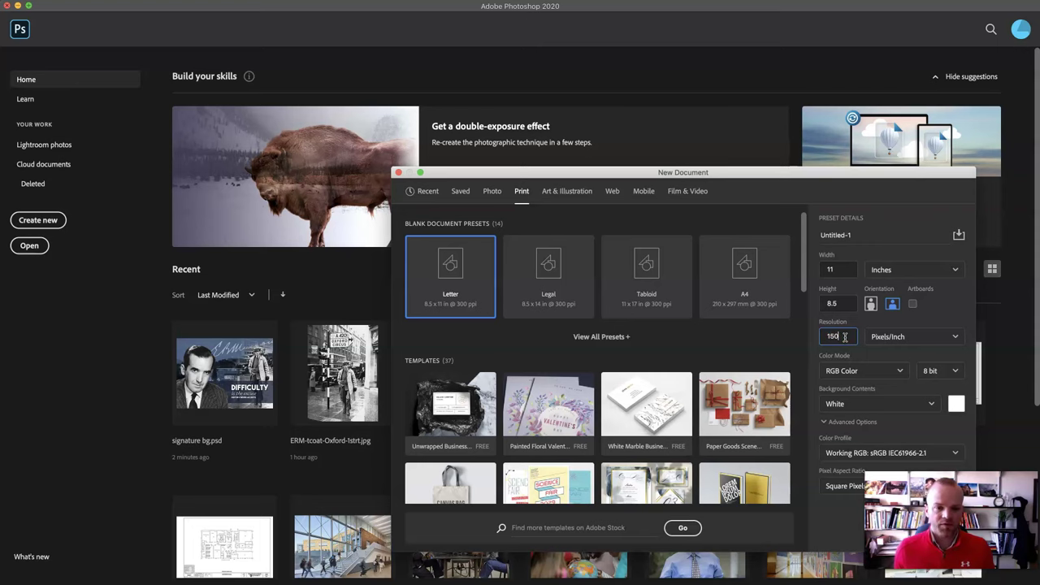
left_click(824, 388)
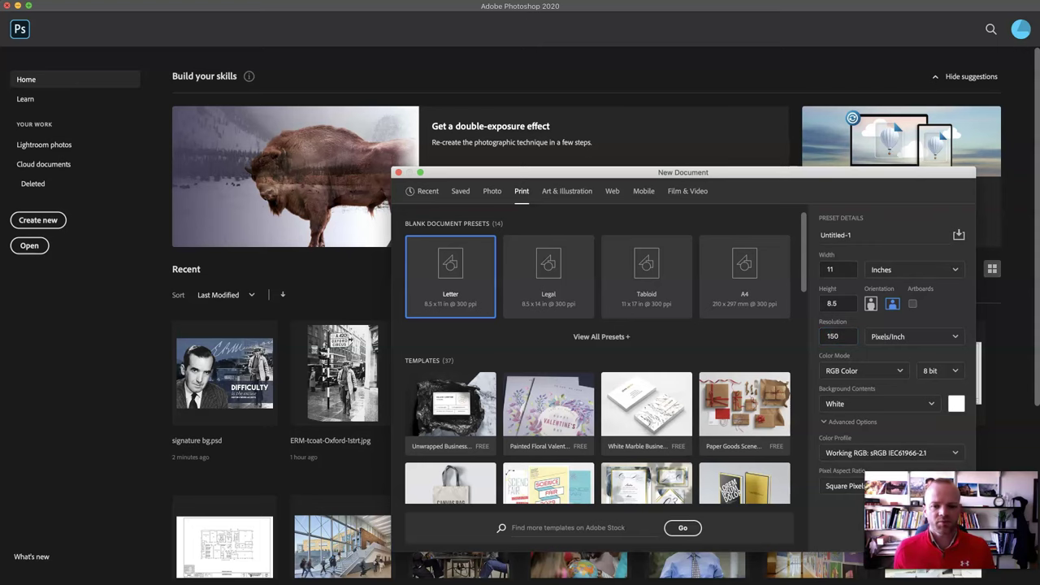
key("Return")
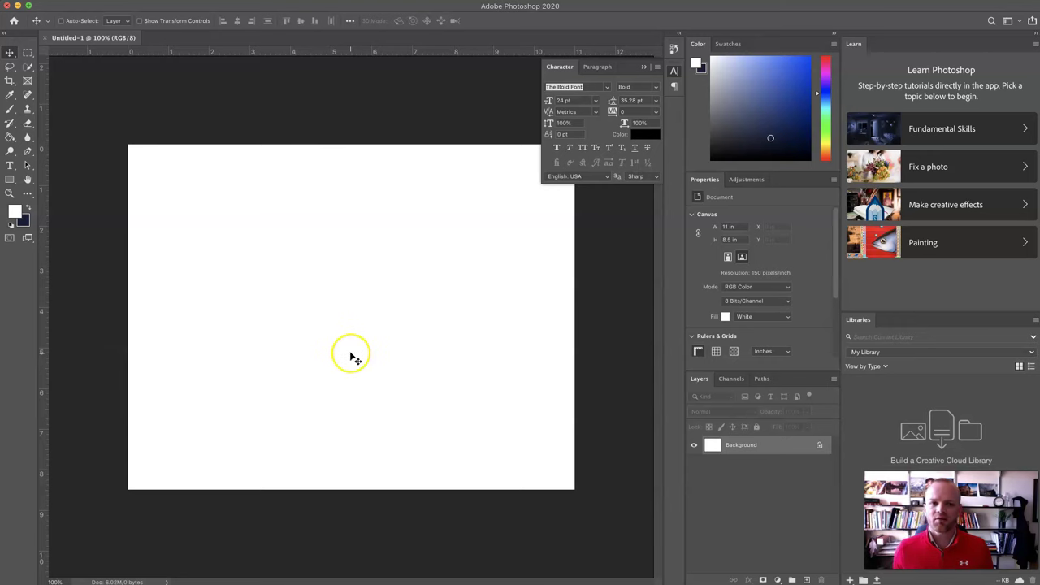
- Collapse the Learn and Libraries panels to icons and toggle the toolbar between one and two columns
left_click(1034, 35)
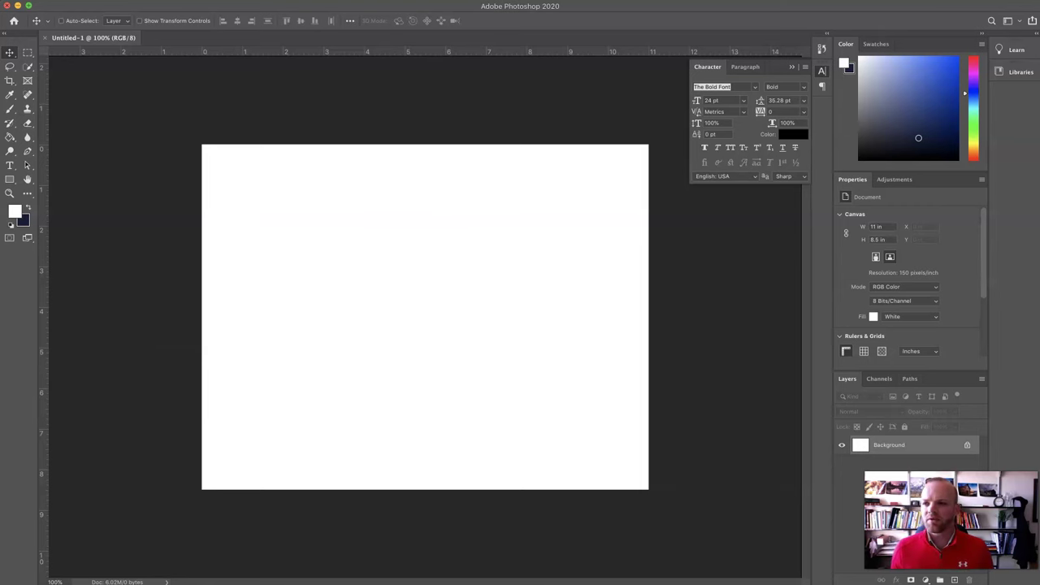
left_click(7, 39)
left_click(8, 38)
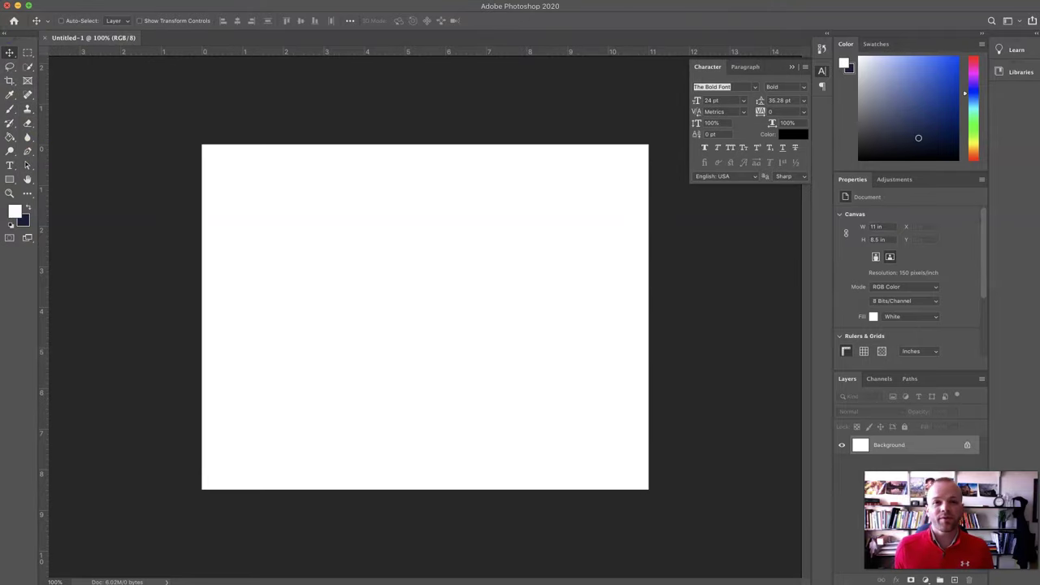
- Browse the Window > Workspace layouts and dismiss the list without changing the workspace
mouse_move(324, 8)
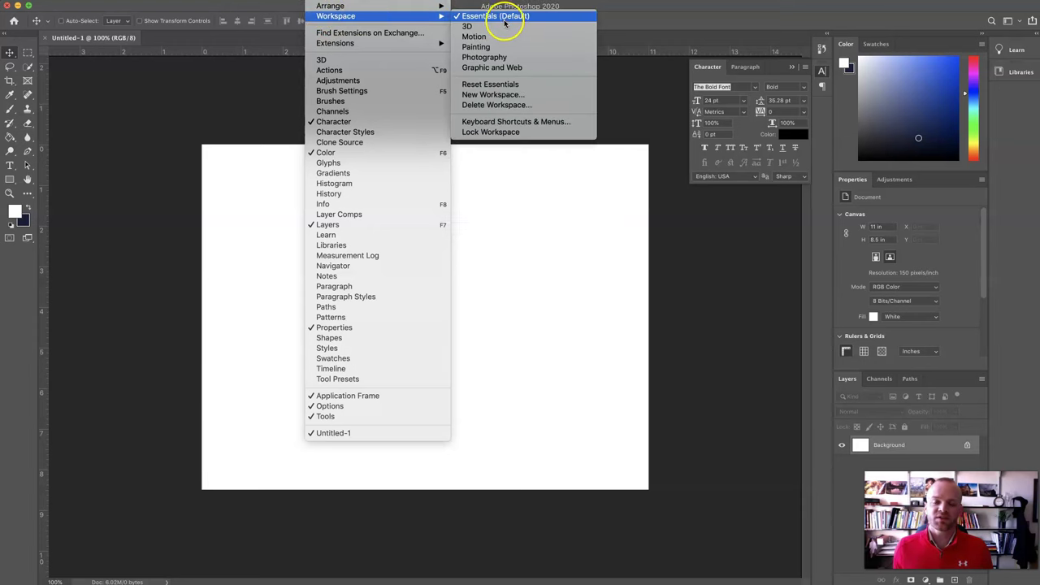
left_click(235, 104)
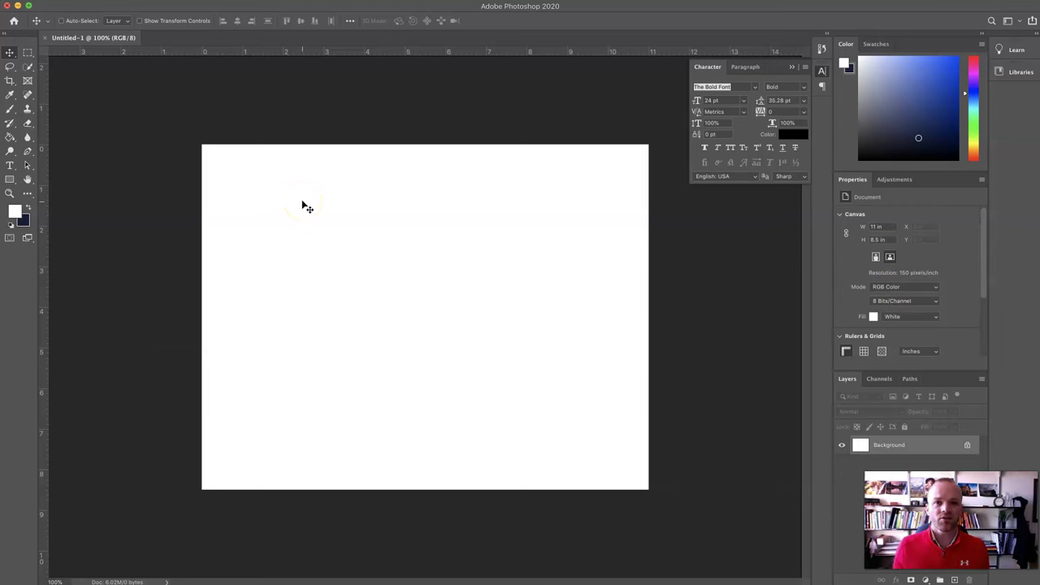
left_click(321, 0)
mouse_move(382, 17)
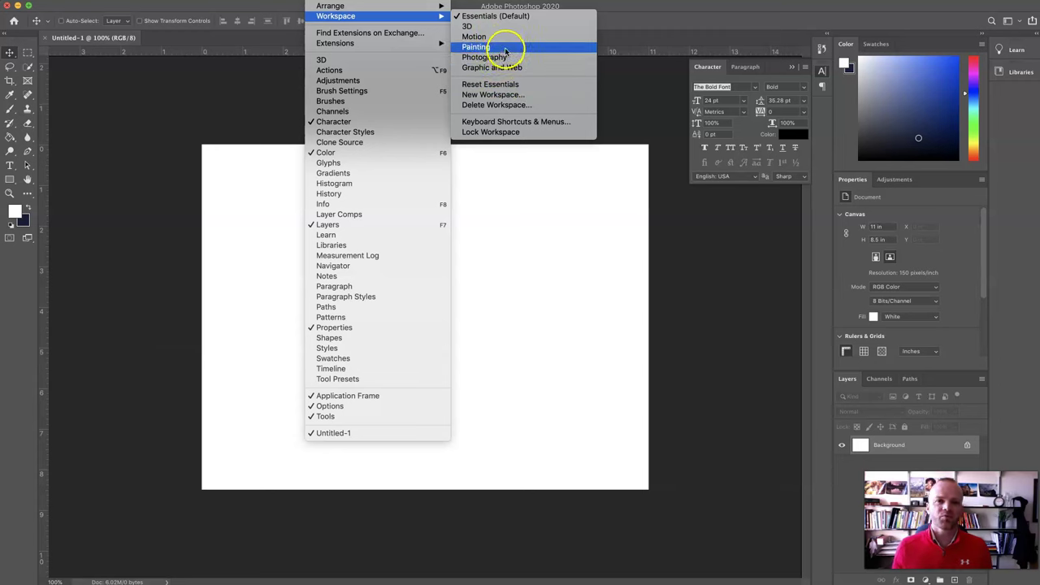
left_click(213, 112)
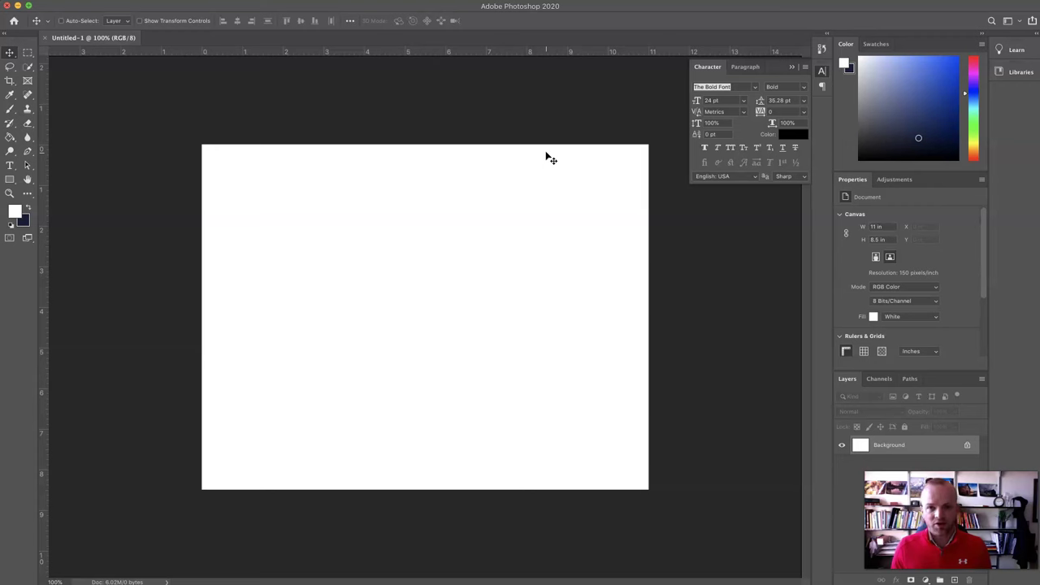
- Open WSU-Campus.jpg and drag its layer into Untitled-1 as Layer 1
left_click(85, 1)
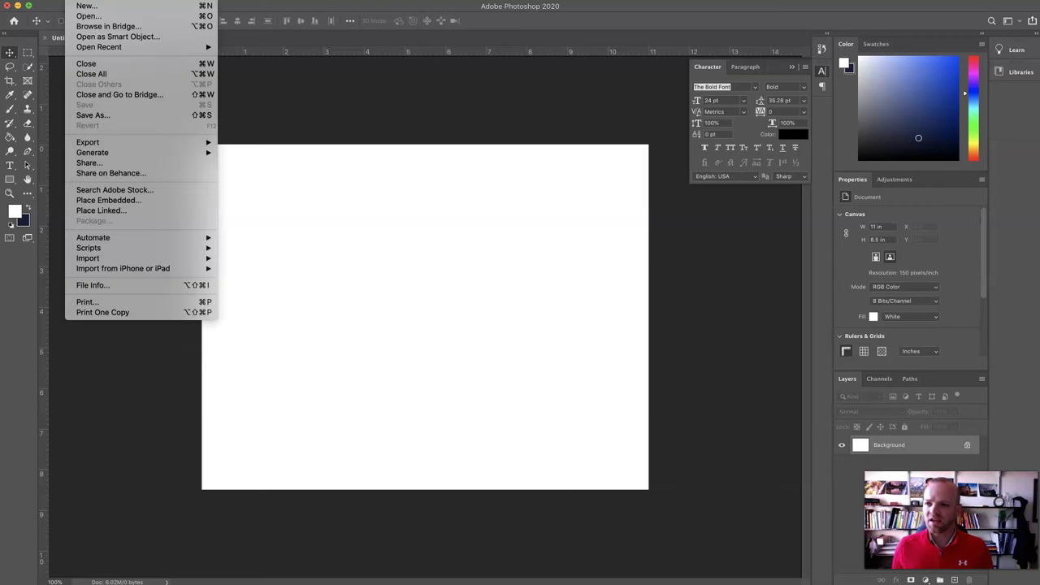
left_click(87, 16)
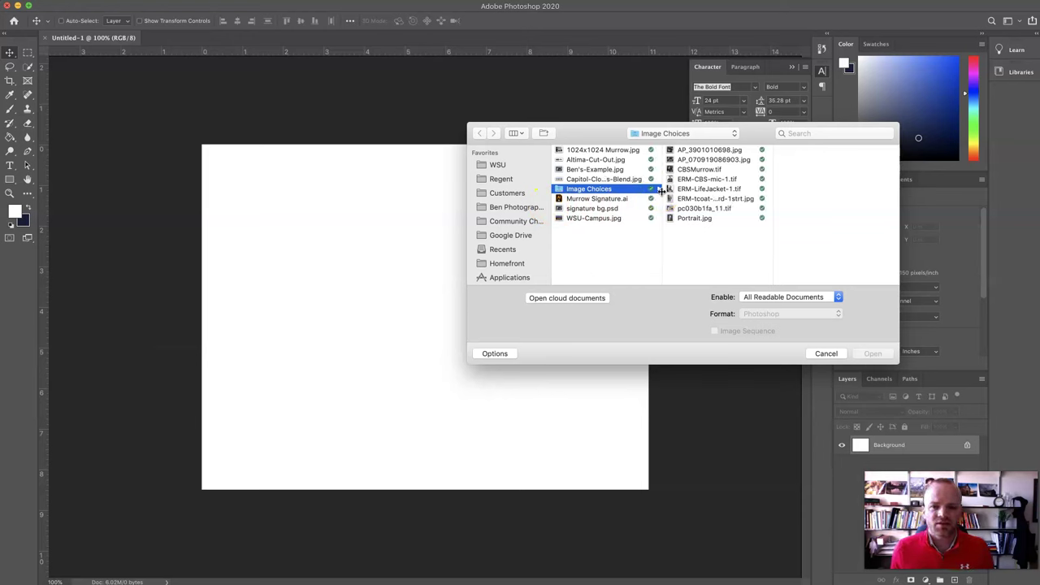
left_click(601, 218)
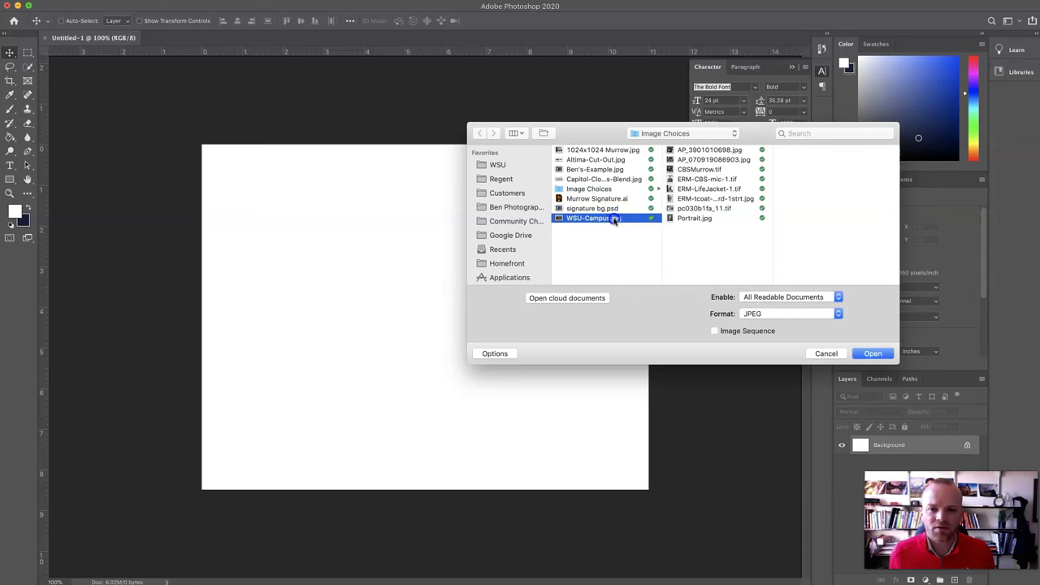
left_click(872, 353)
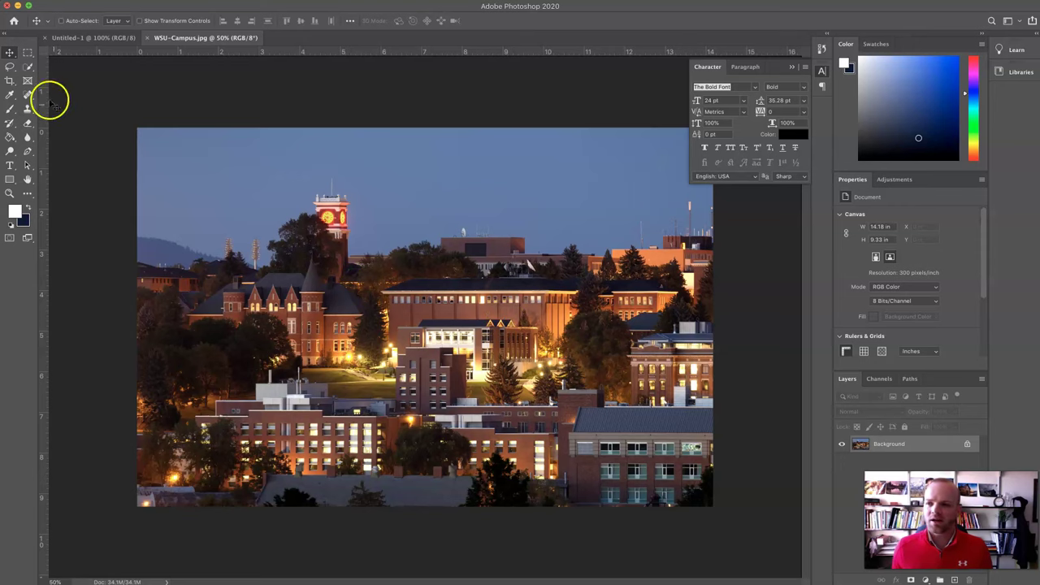
left_click_drag(41, 50, 202, 96)
left_click(98, 37)
left_click_drag(354, 233, 399, 260)
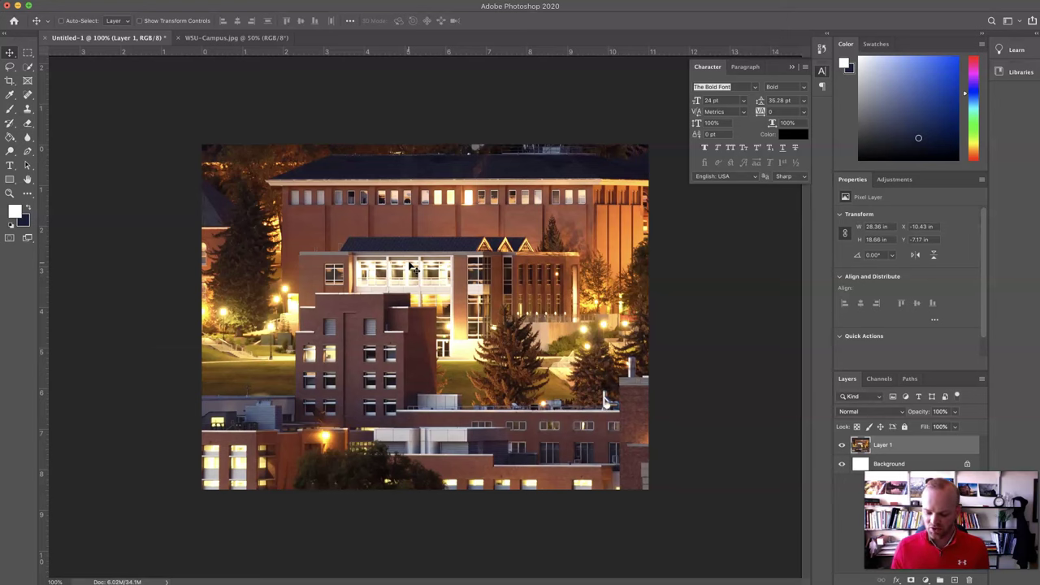
- Scale the campus photo to about 13.2 × 8.69 in, aligned to the canvas's top-left corner
key("super+minus")
key("super+minus")
key("super+minus")
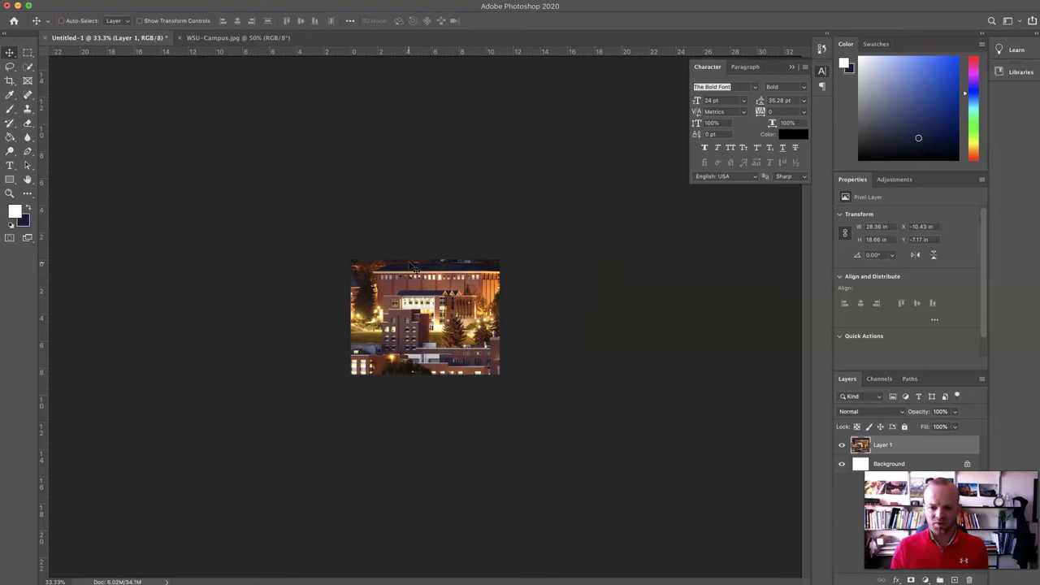
key("super+t")
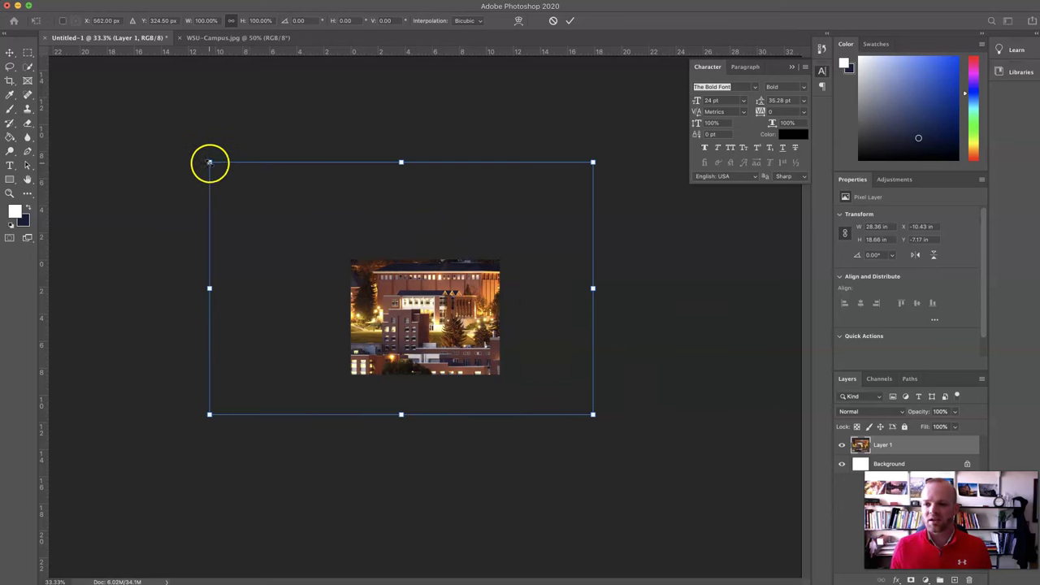
left_click_drag(209, 162, 383, 276)
left_click_drag(435, 337, 402, 321)
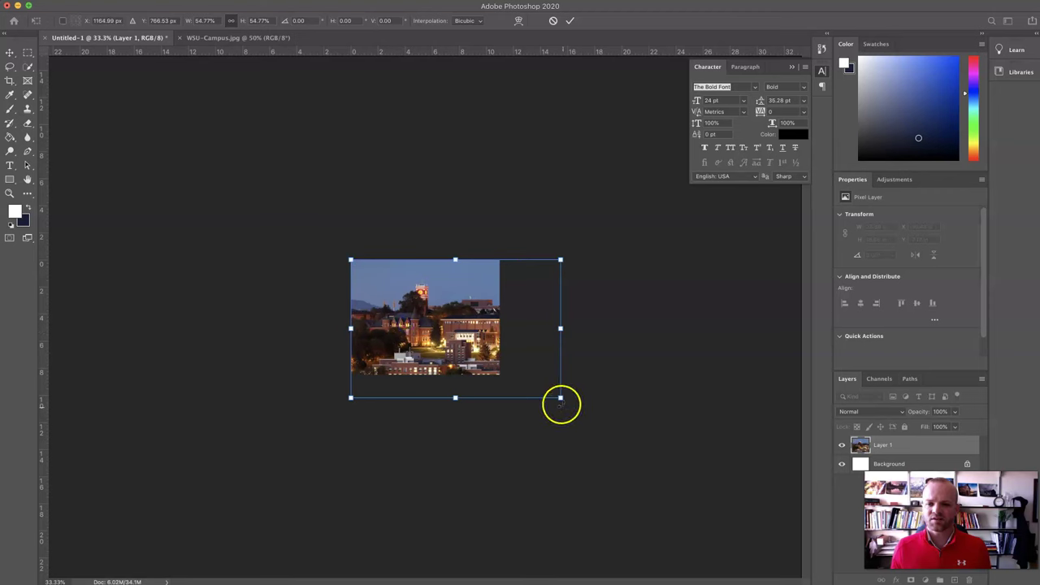
left_click_drag(561, 398, 523, 382)
double_click(476, 348)
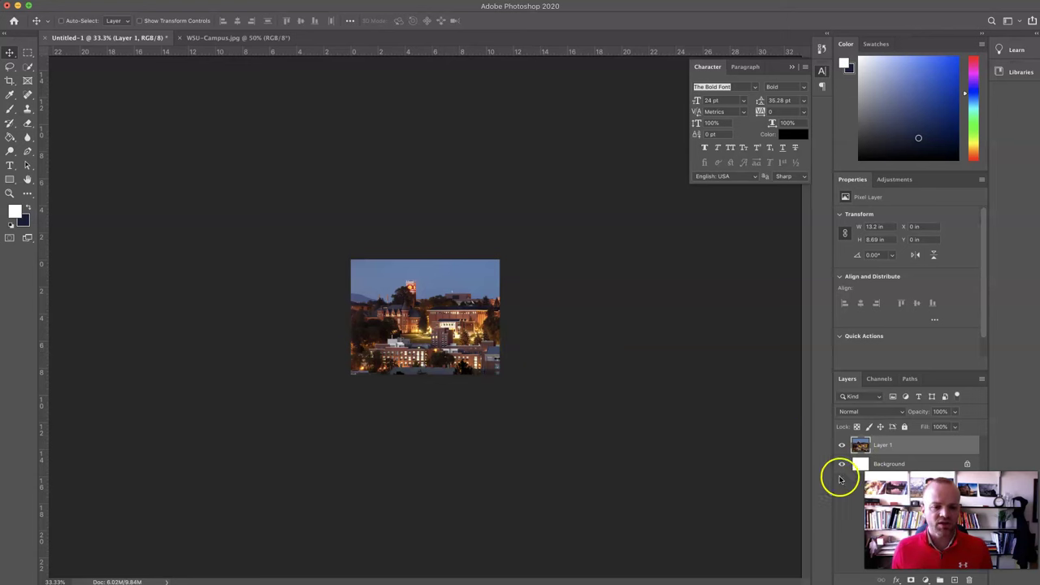
- Add a Hue/Saturation adjustment layer and try Hue shifts toward teal and purple
left_click(926, 581)
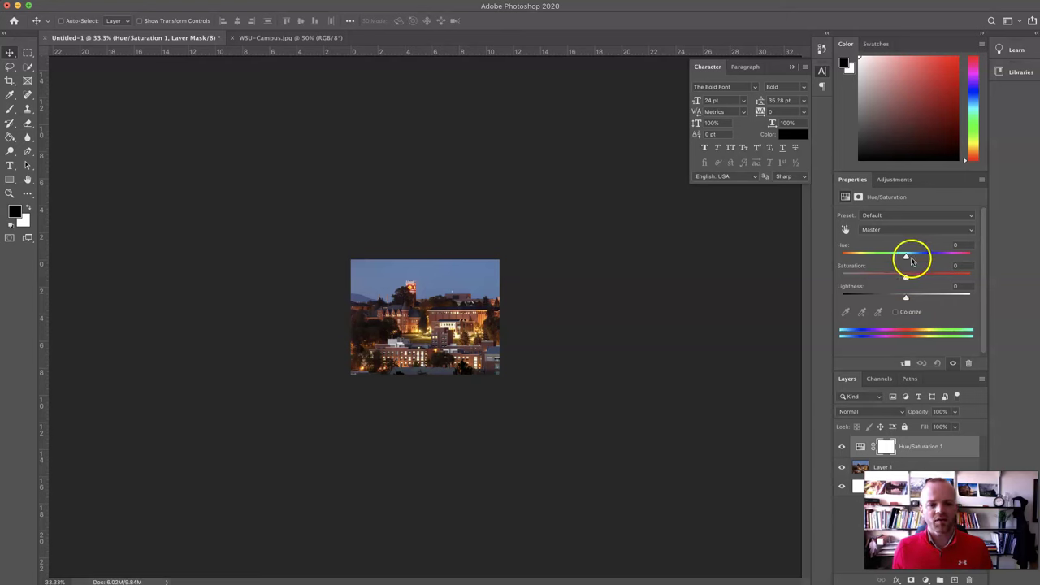
left_click_drag(905, 257, 877, 260)
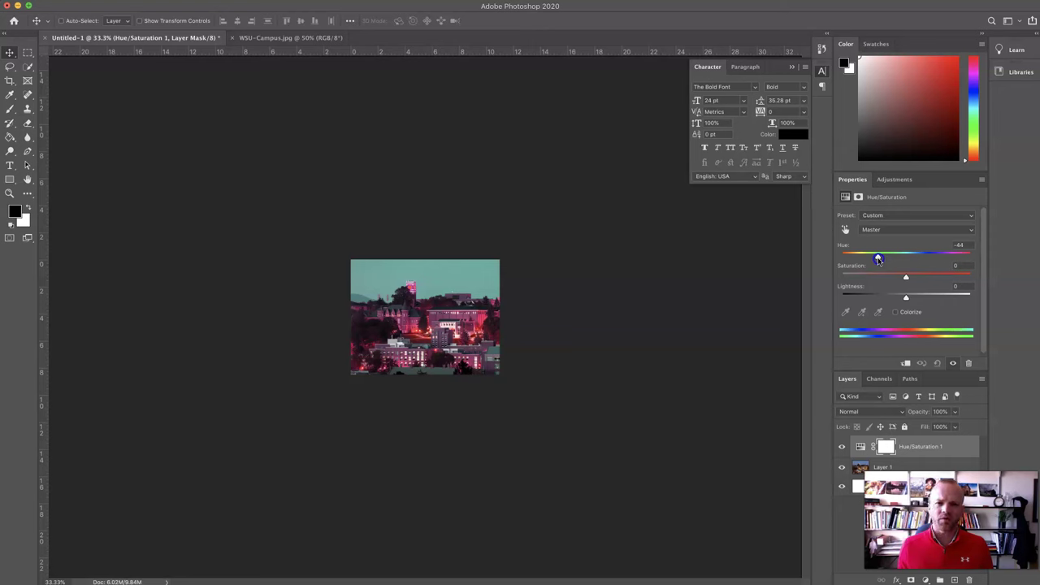
left_click_drag(878, 260, 906, 262)
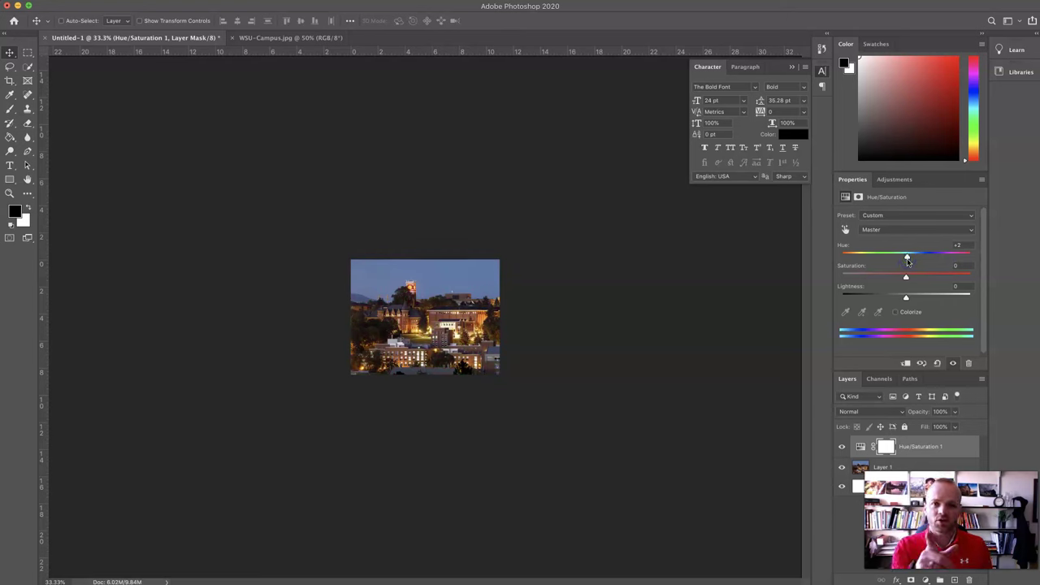
- Colorize with Hue 216, Saturation 21, Lightness -14, and view the photo at 100%
left_click(895, 312)
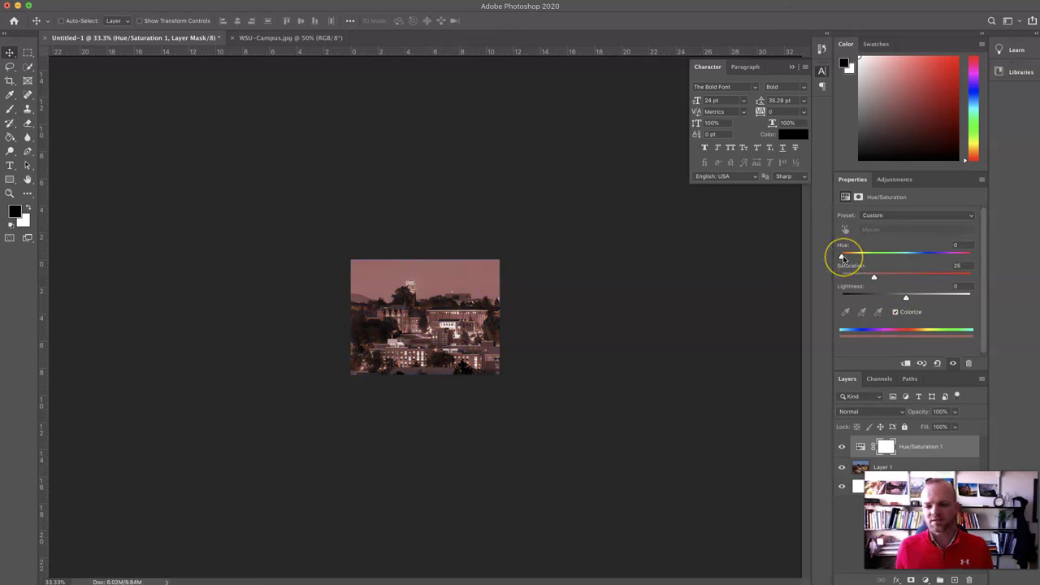
left_click_drag(841, 257, 897, 298)
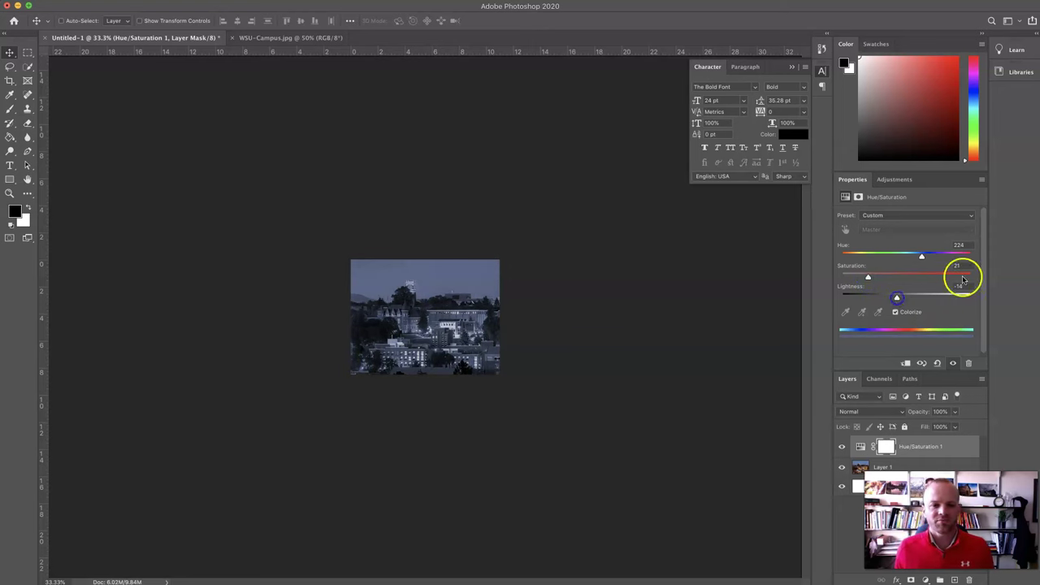
left_click_drag(923, 259, 923, 258)
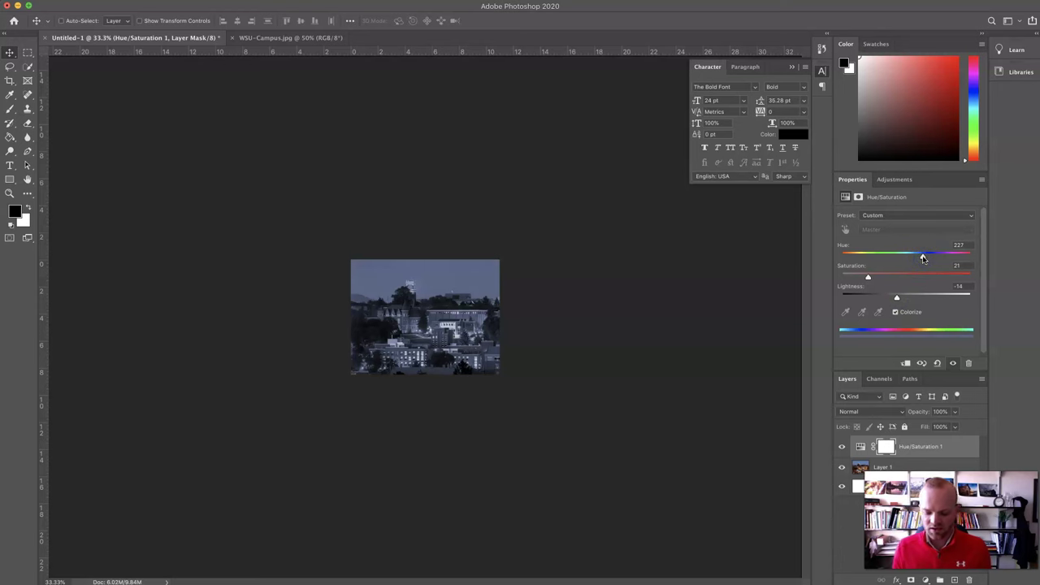
key("super+1")
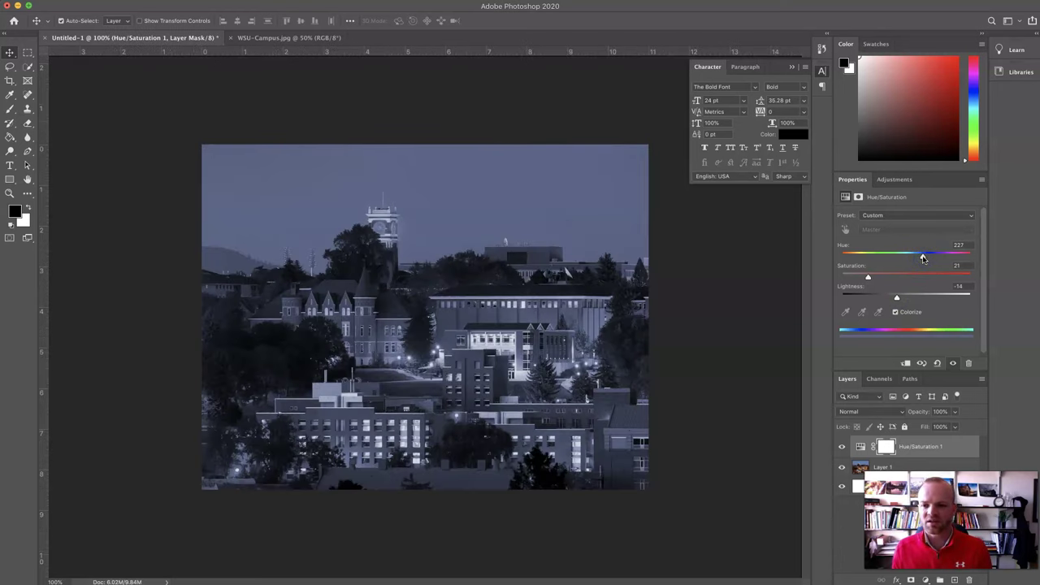
left_click(896, 296)
left_click(923, 258)
left_click_drag(923, 258, 918, 259)
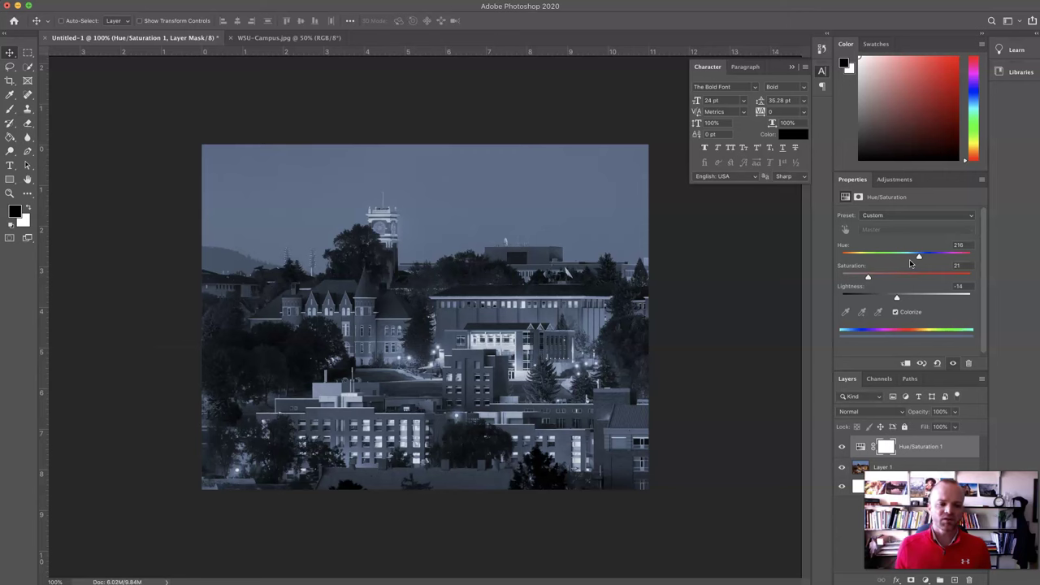
left_click(645, 273)
left_click(561, 206, "super")
left_click_drag(562, 209, 563, 211)
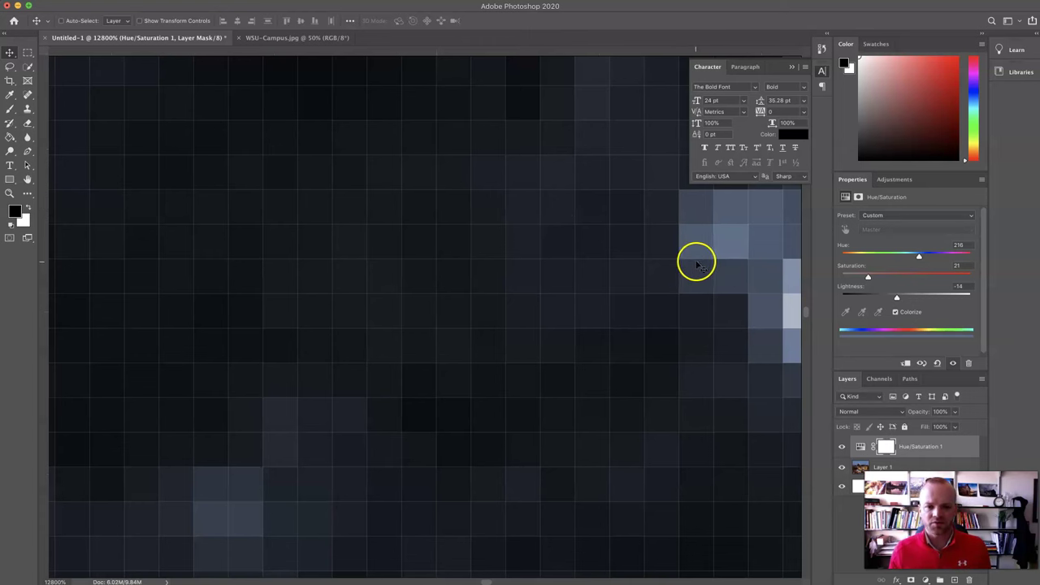
left_click_drag(696, 260, 268, 330)
left_click_drag(618, 316, 340, 298)
left_click_drag(552, 297, 306, 330)
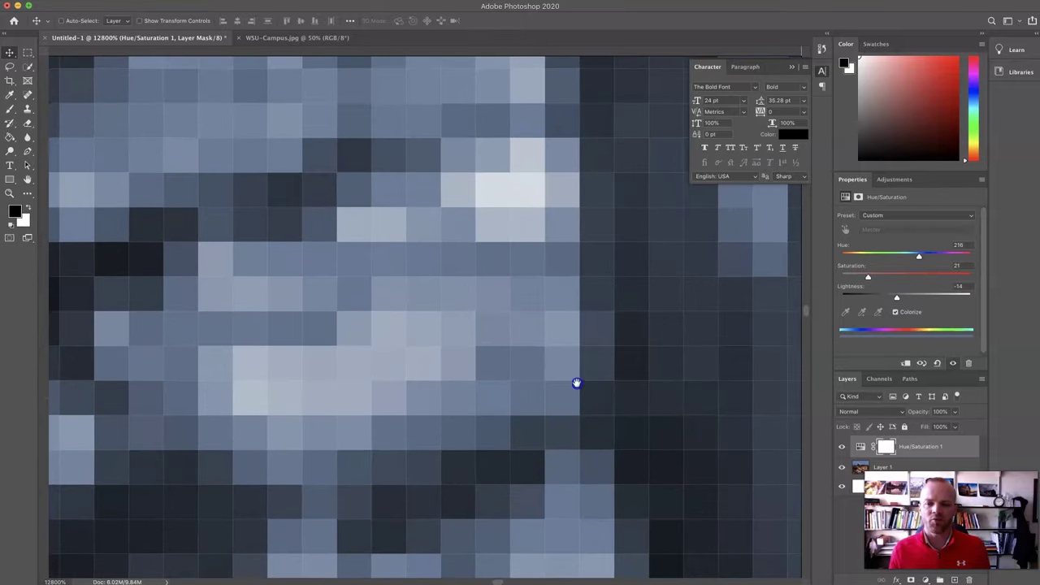
left_click_drag(573, 358, 576, 216)
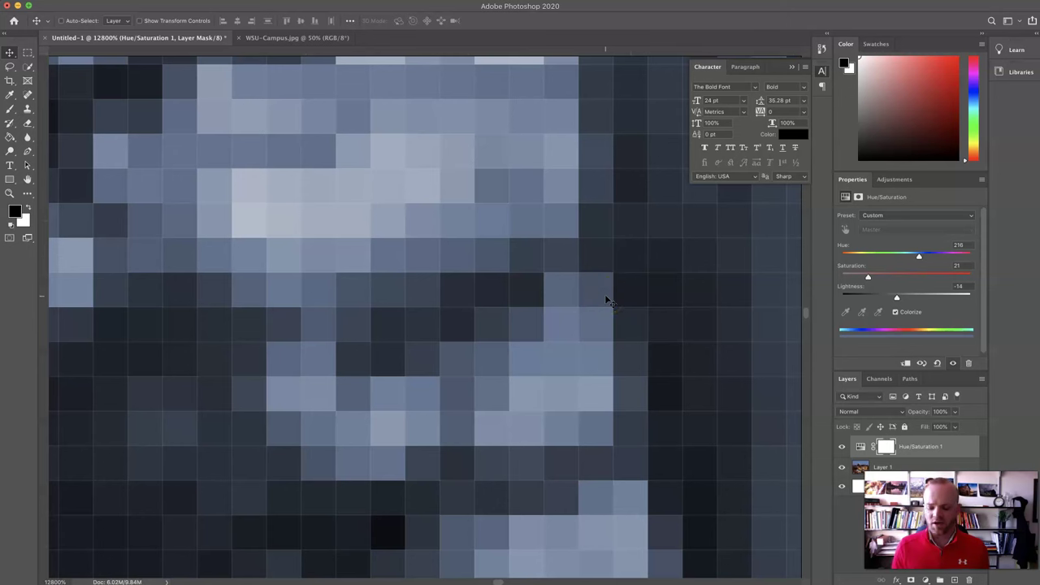
scroll(606, 301, "down", 10)
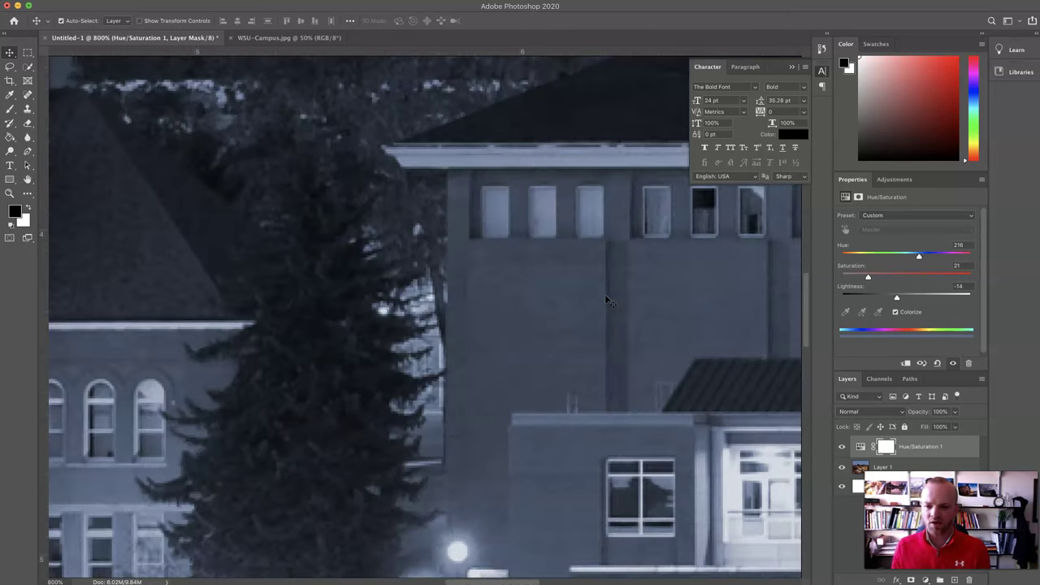
scroll(605, 300, "down", 6)
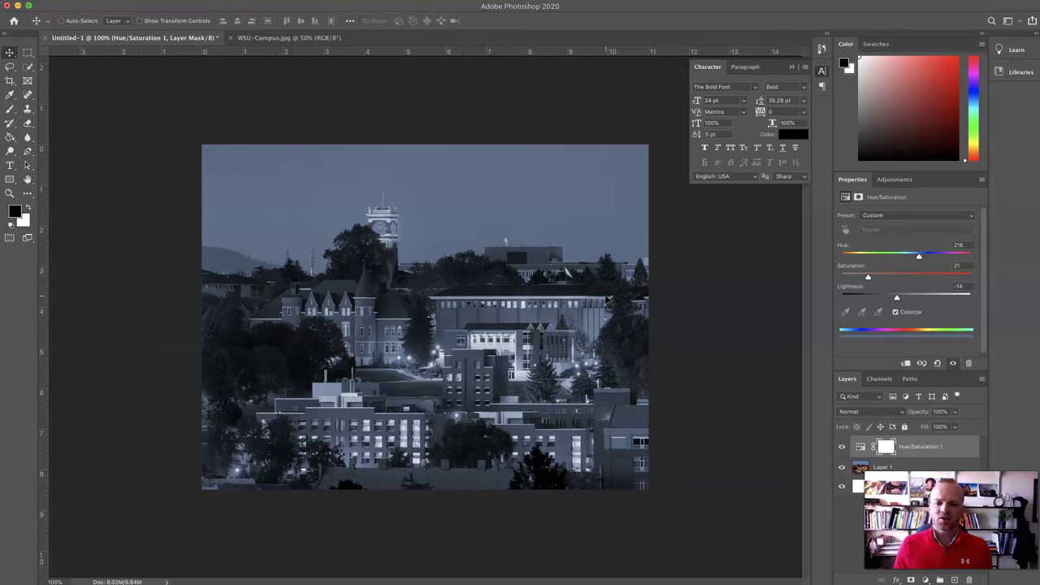
scroll(605, 301, "up", 1)
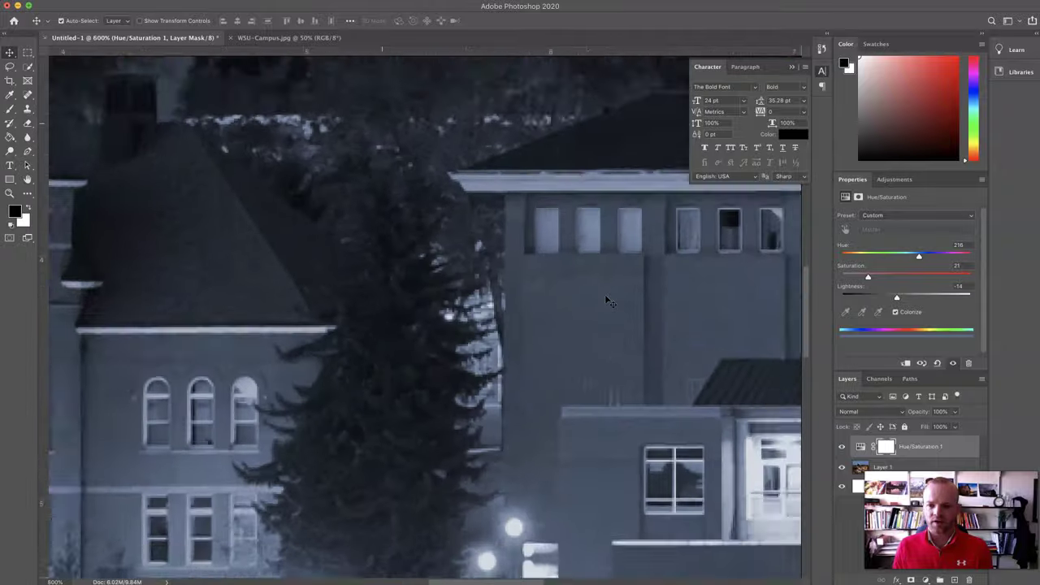
key("super+equal")
key("super+equal")
key("super+equal")
key("super+equal")
key("super+equal")
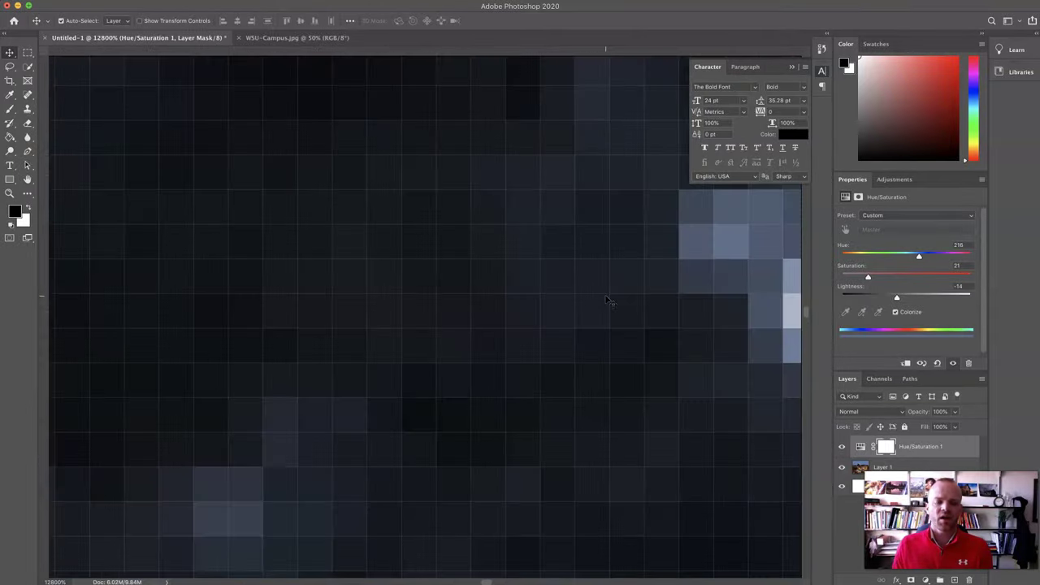
key("super+minus")
key("super+minus")
key("super+minus")
key("super+minus")
key("super+minus")
key("super+minus")
key("super+minus")
key("super+minus")
key("super+minus")
key("super+minus")
key("super+minus")
key("super+minus")
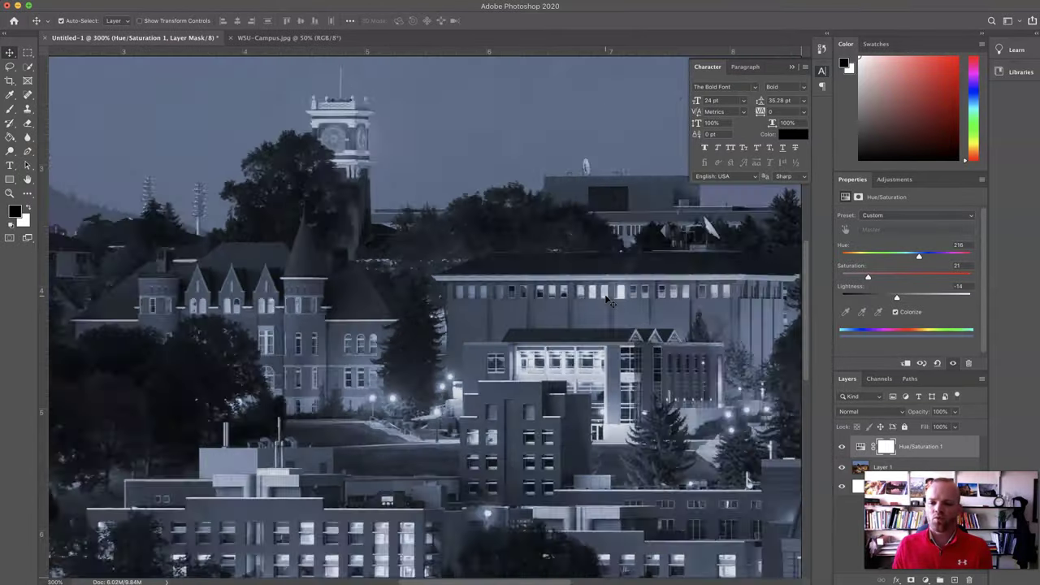
key("super+minus")
key("super+minus")
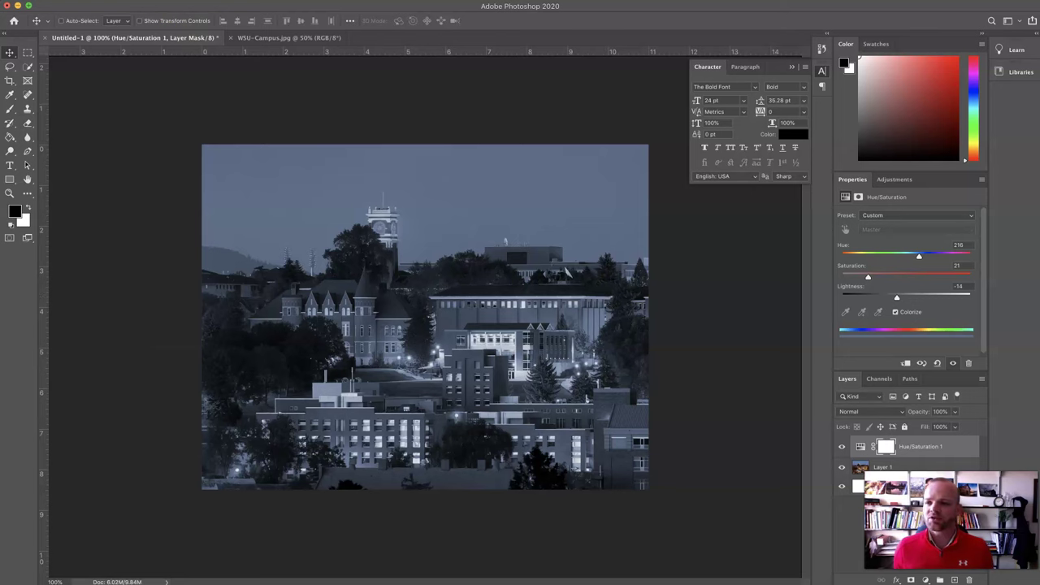
left_click(172, 7)
mouse_move(126, 2)
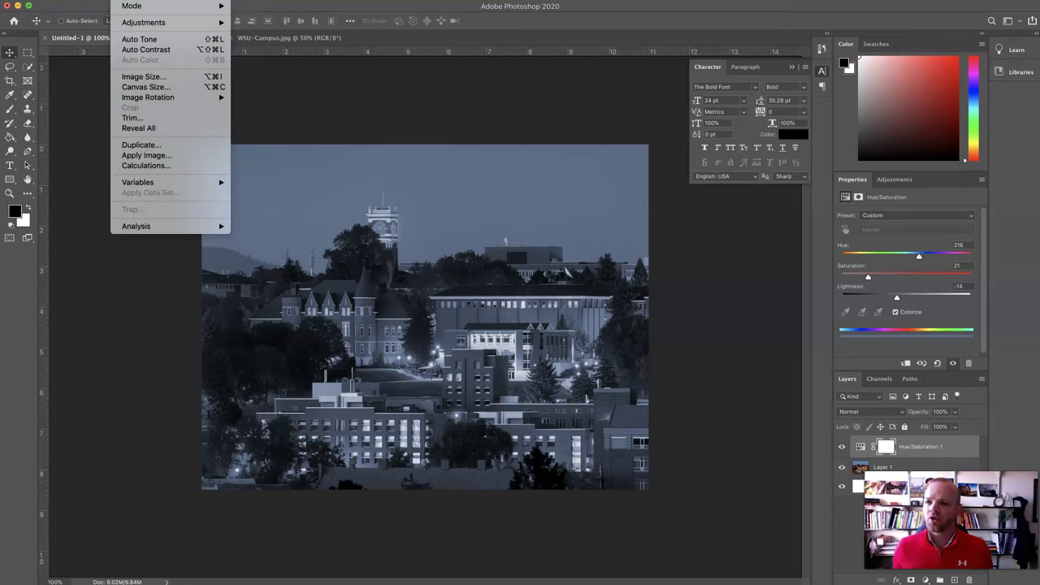
left_click(146, 76)
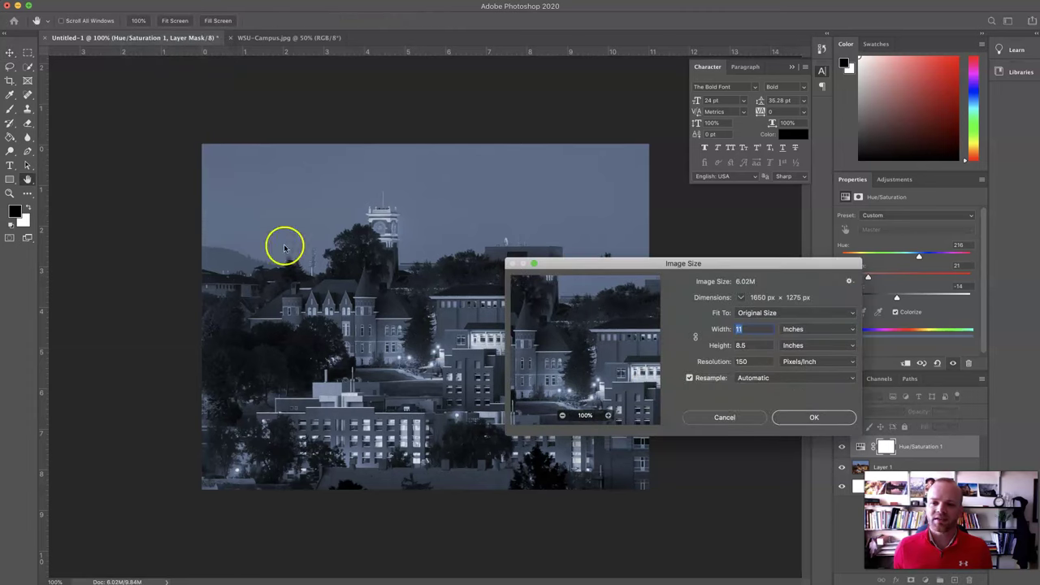
double_click(754, 361)
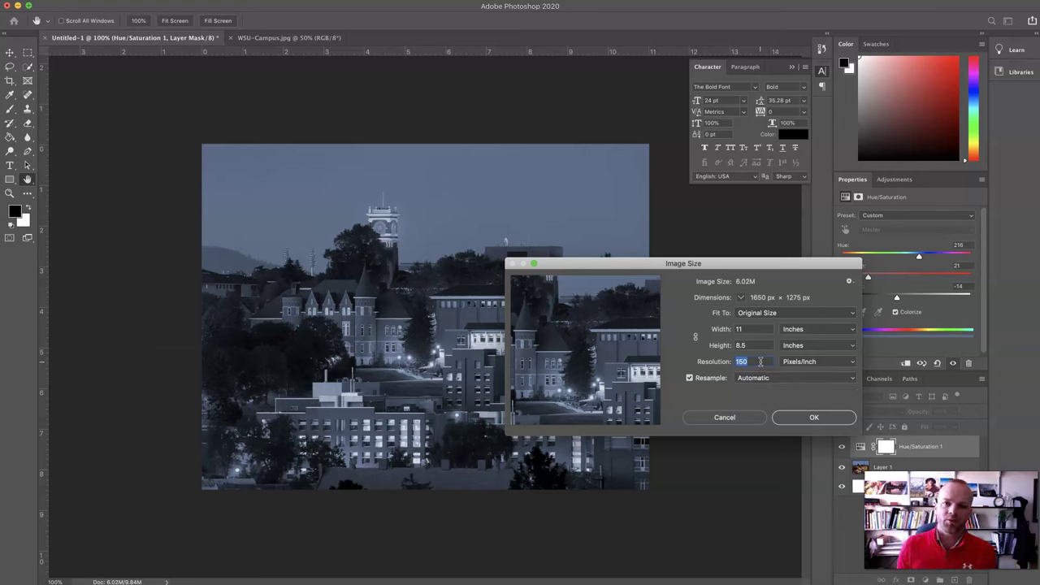
left_click(809, 413)
left_click(446, 354)
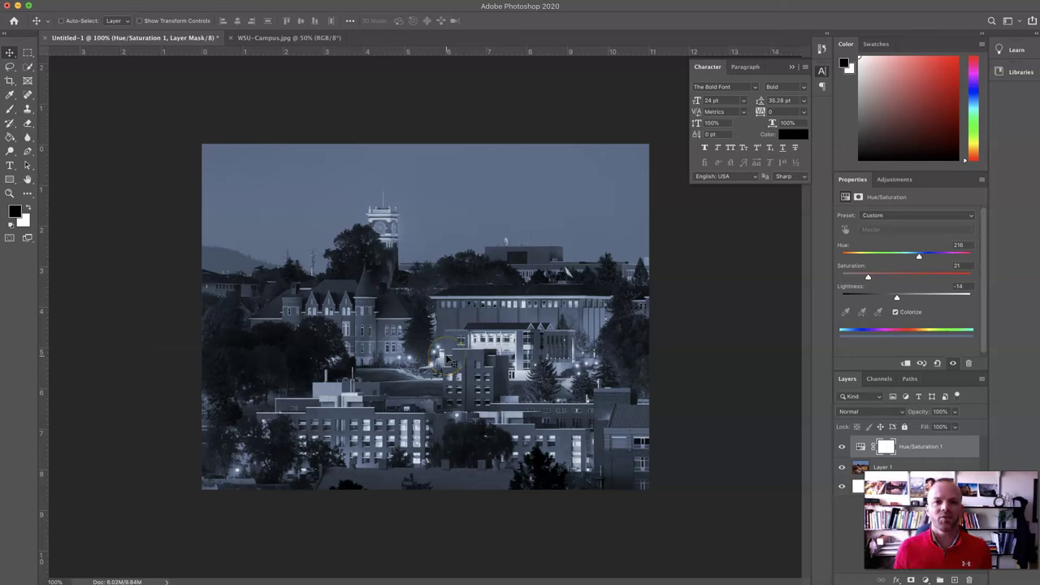
left_click(325, 425)
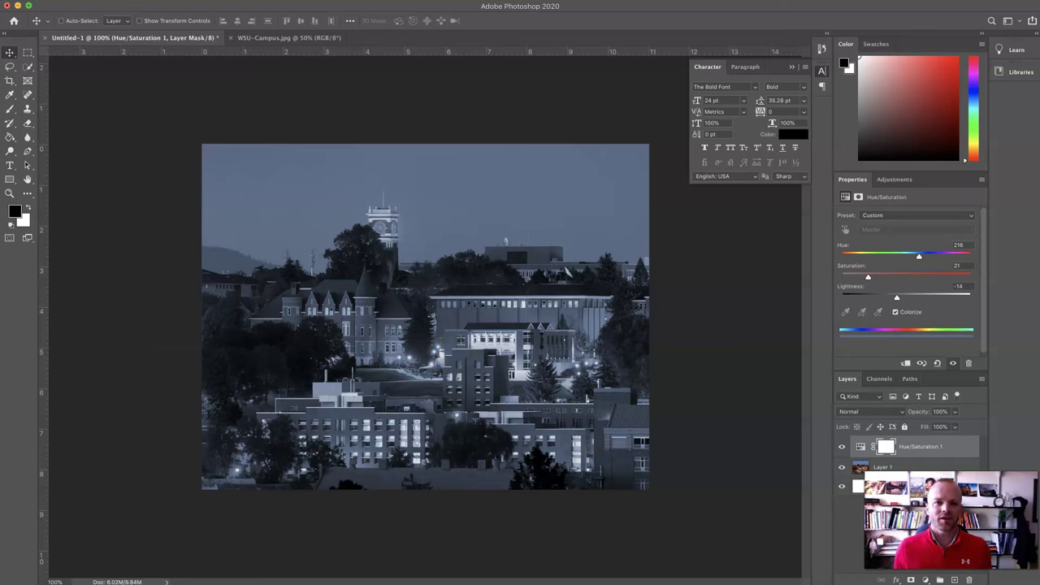